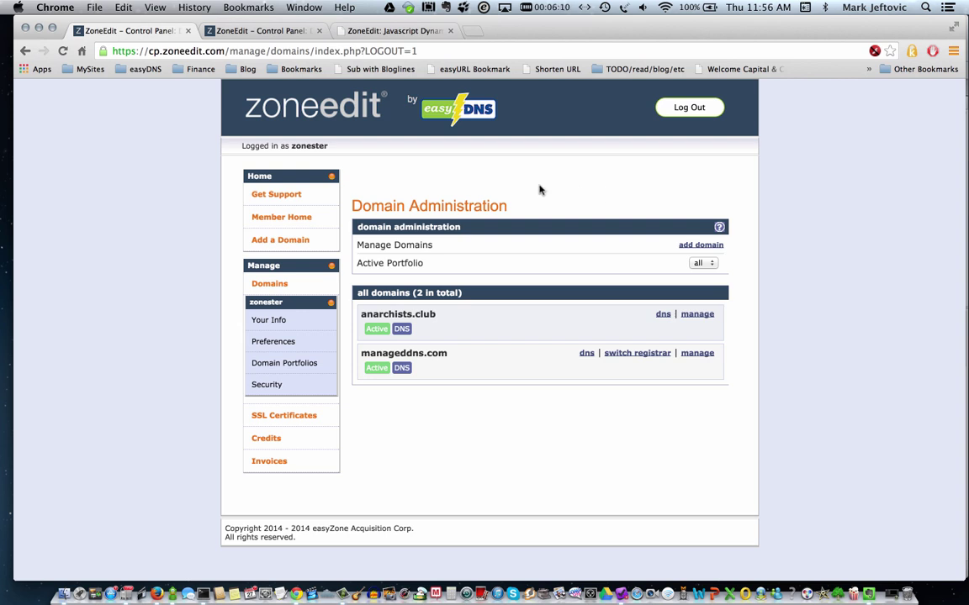
Step: Go to the DYN dynamic records page under anarchists.club's DNS Settings
click(479, 331)
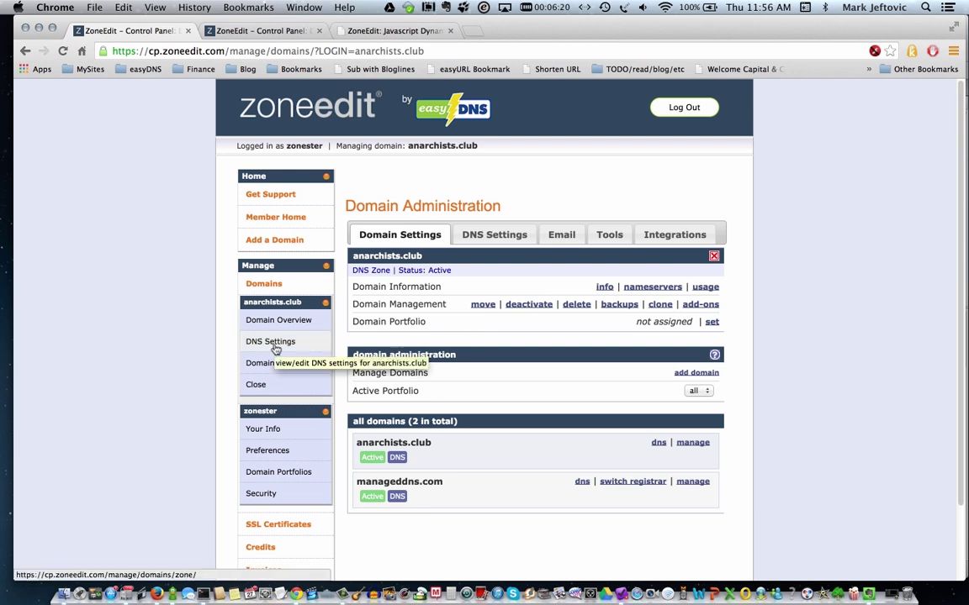
click(480, 240)
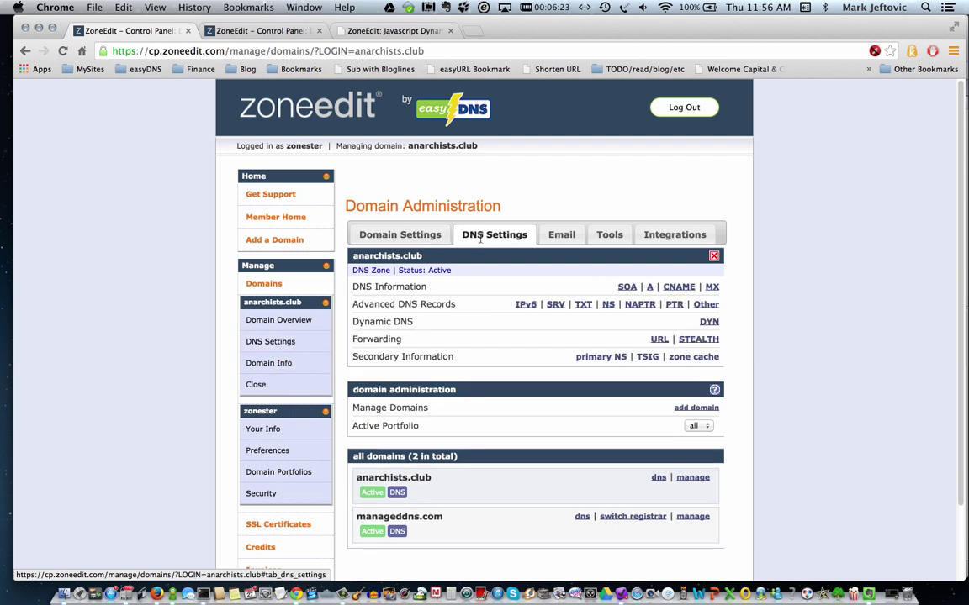
click(712, 324)
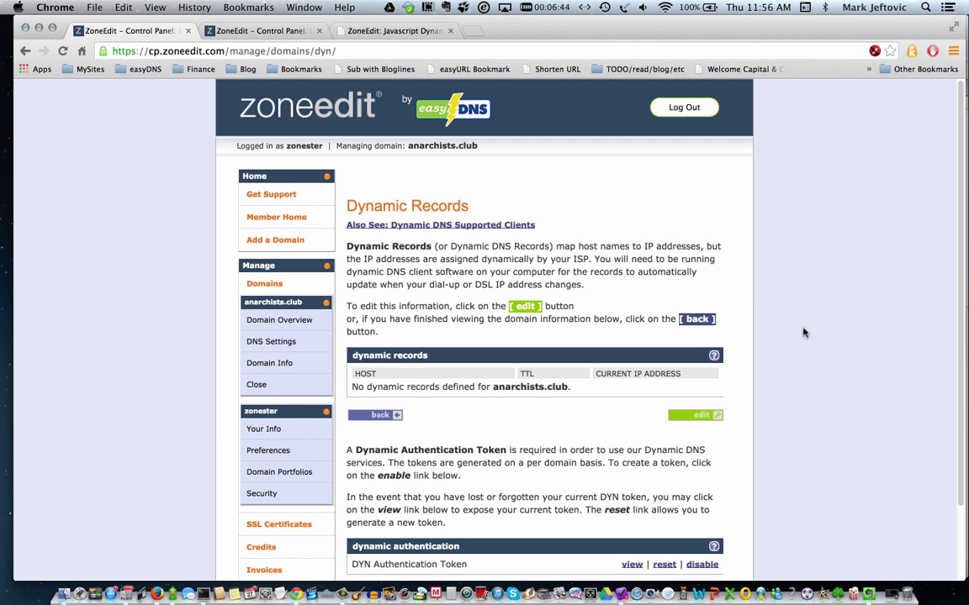
Step: Enter host 'home' with a TTL of 300 in the first dynamic record row
click(710, 415)
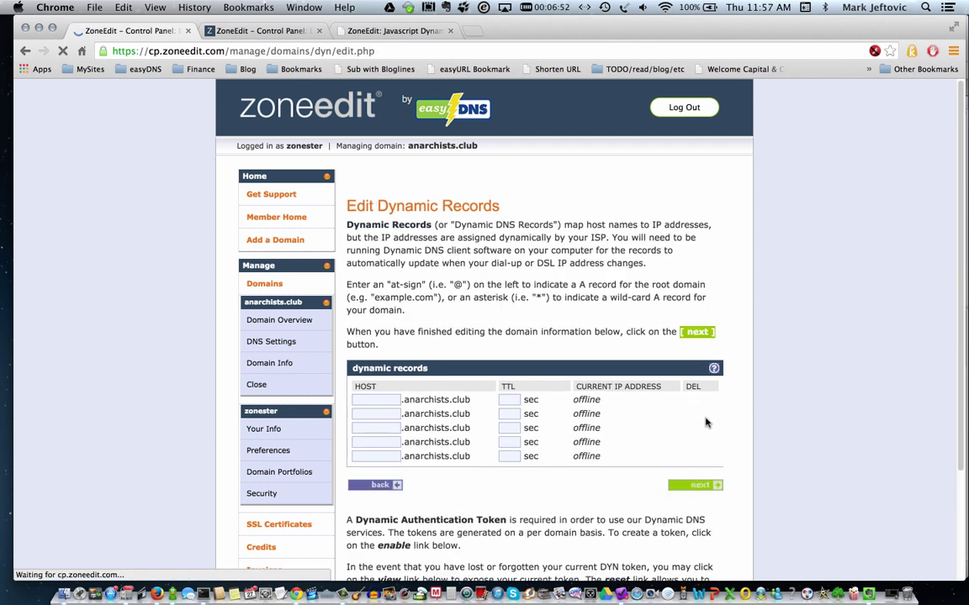
click(360, 401)
text(home)
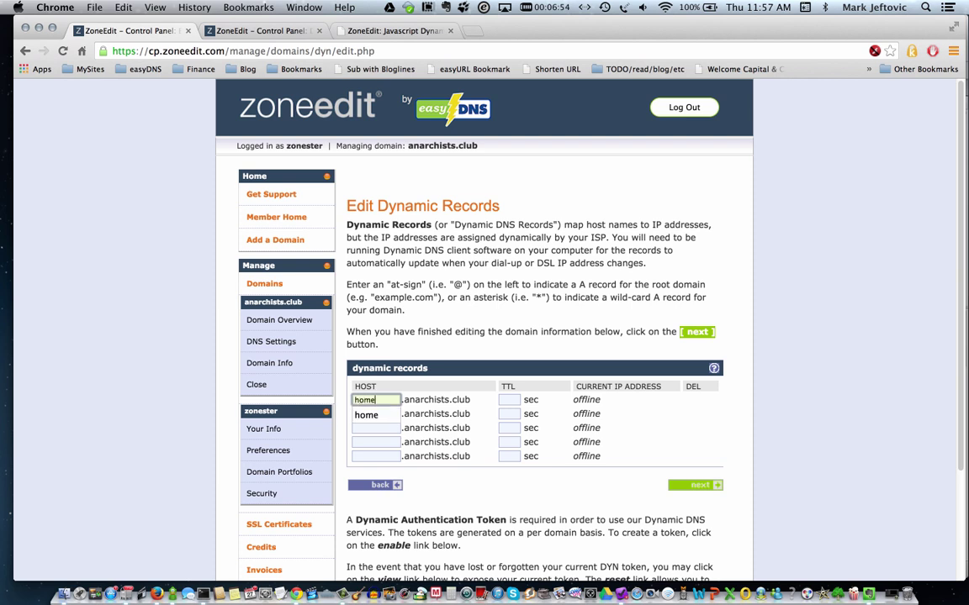
click(510, 401)
text(5)
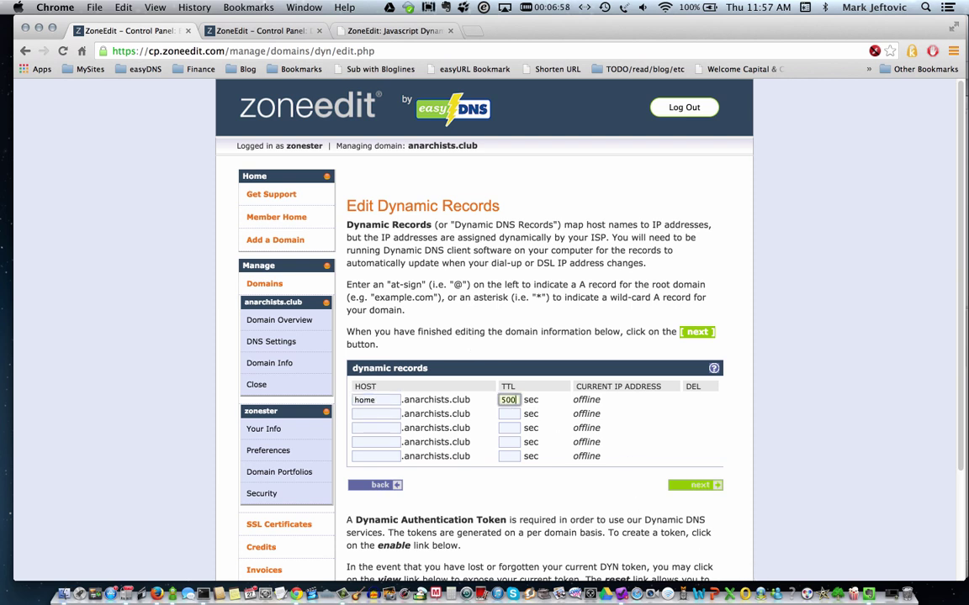
text(00)
key(BackSpace)
key(BackSpace)
key(BackSpace)
text(300)
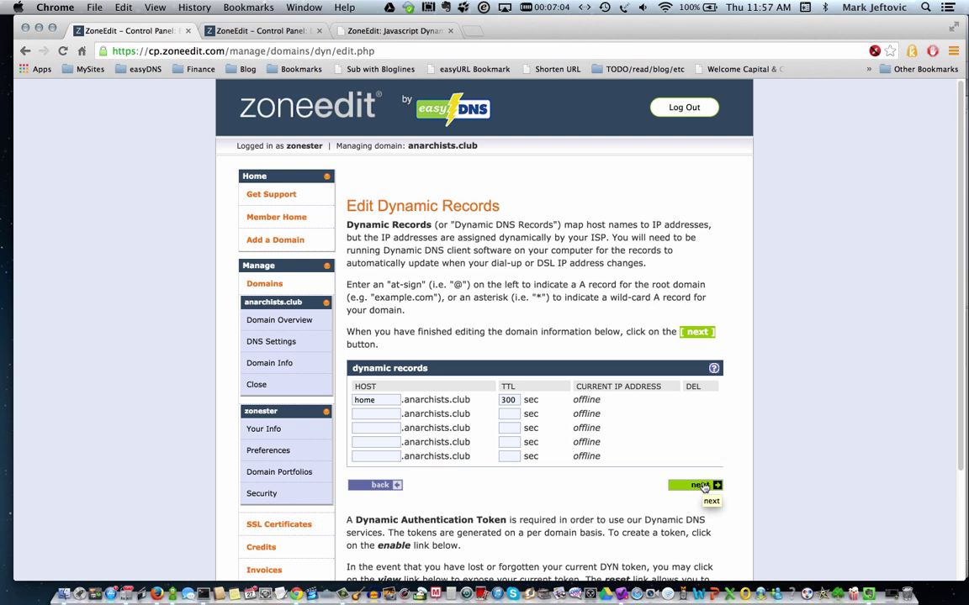
Step: Review and confirm the new home.anarchists.club record, returning to the DNS settings
click(700, 485)
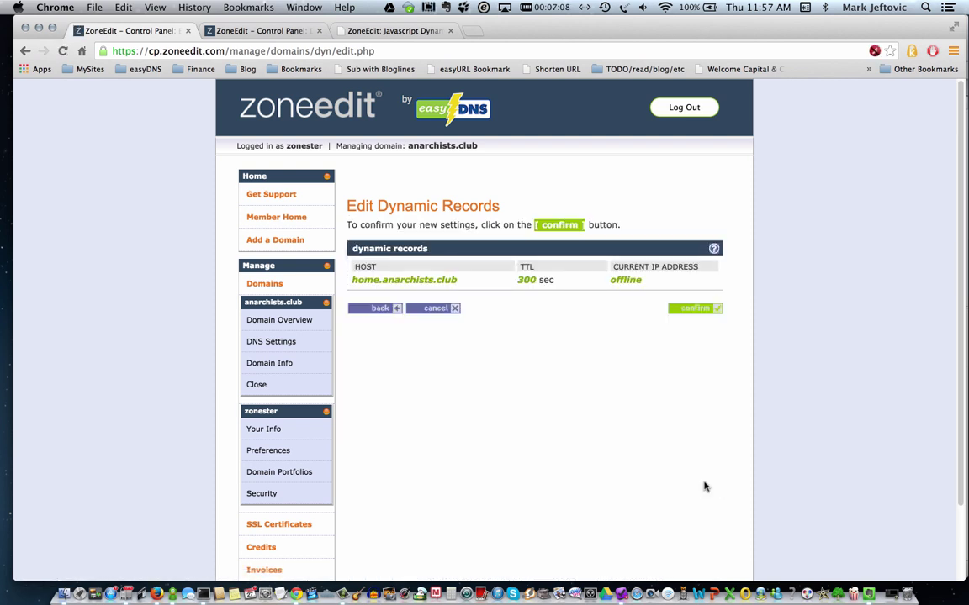
click(713, 308)
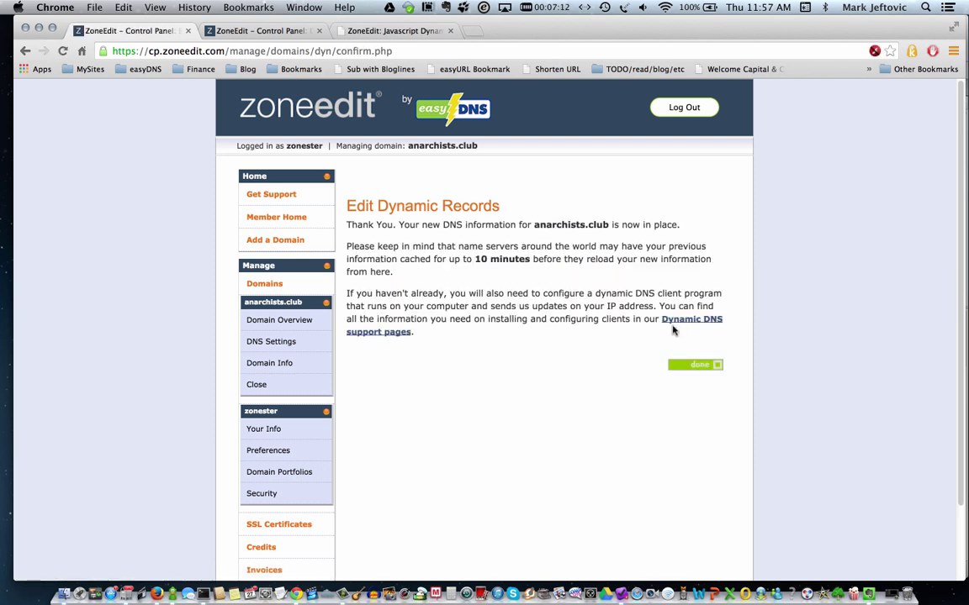
click(702, 366)
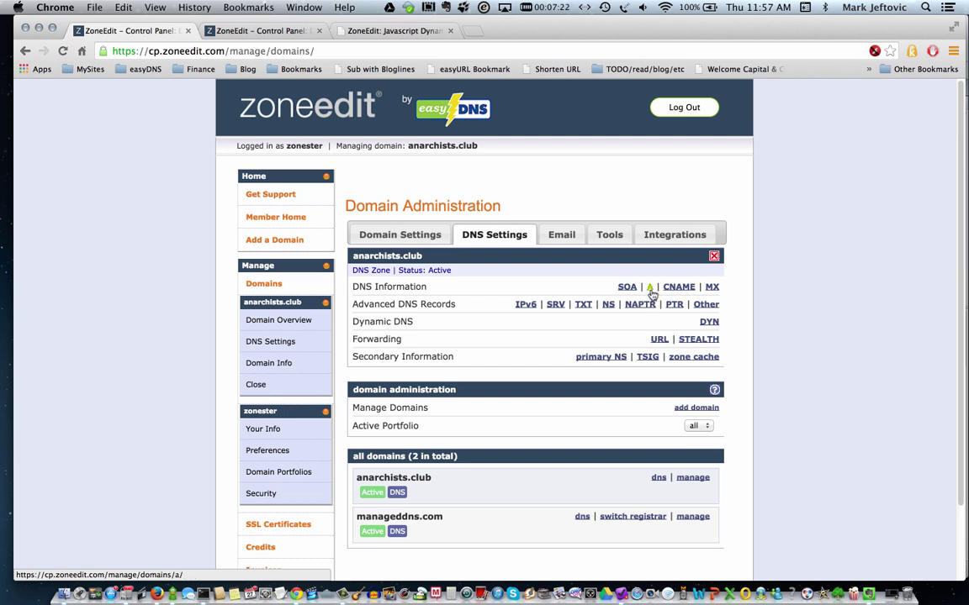
Step: Reopen the dynamic records list and glance at the Dynamic DNS Support page
click(706, 326)
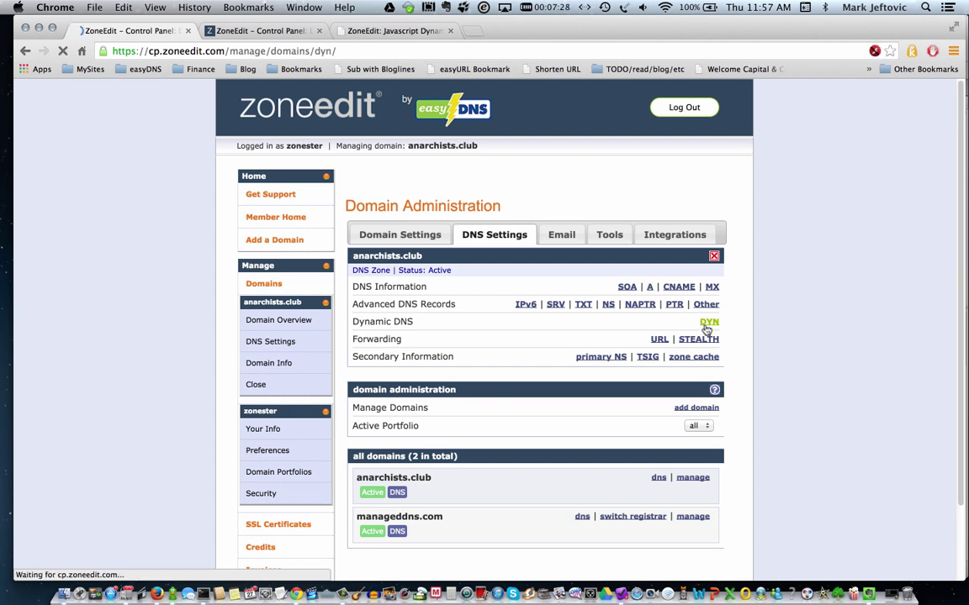
scroll(576, 390, down, 1)
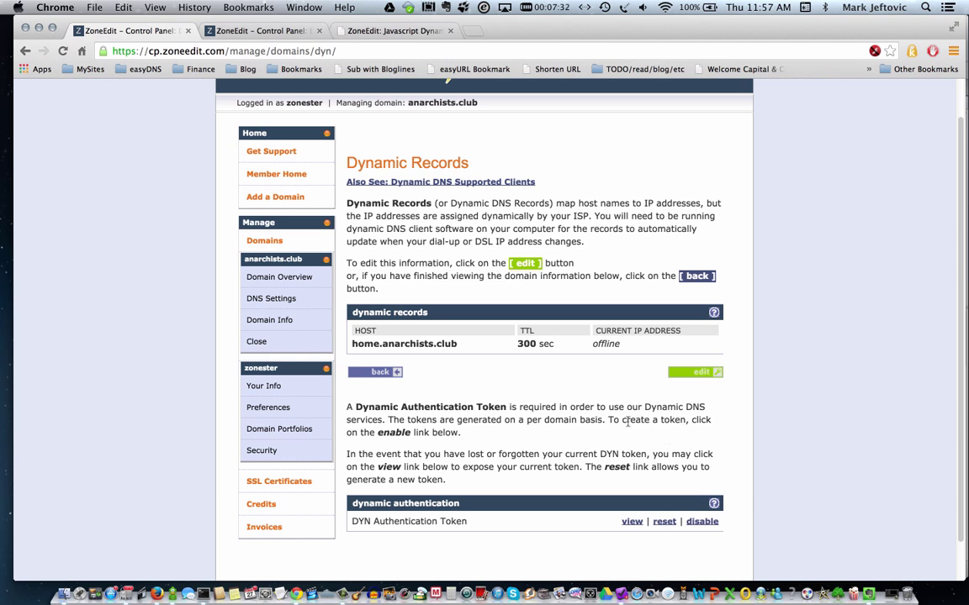
scroll(627, 423, up, 1)
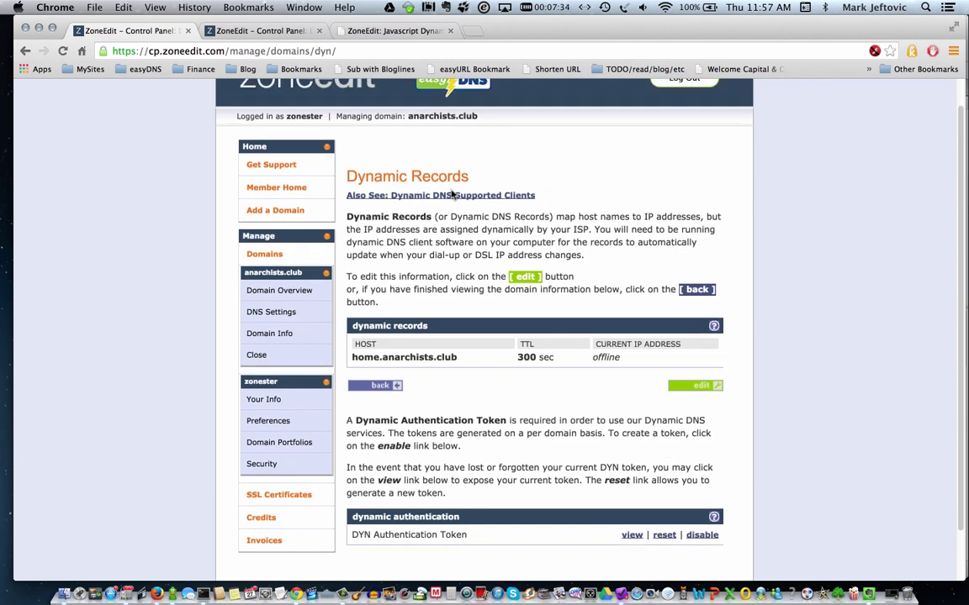
click(260, 33)
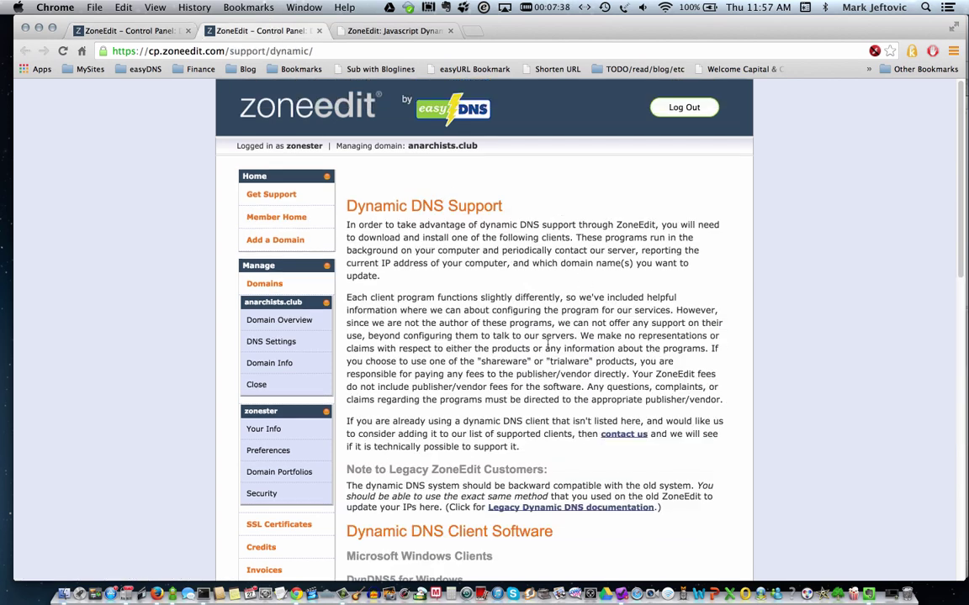
scroll(492, 311, down, 2)
click(126, 30)
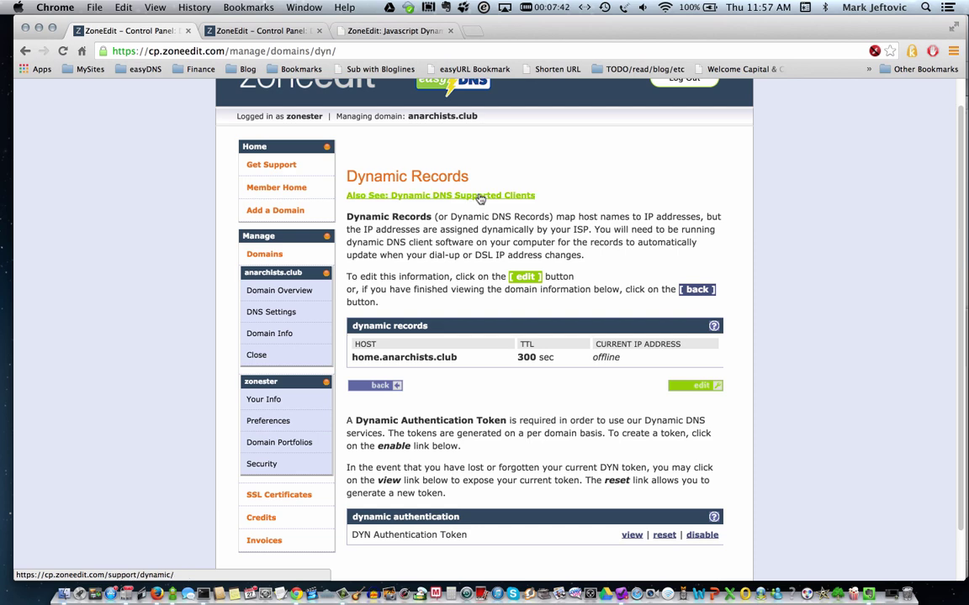
Step: Read through the Dynamic DNS Support page, then bring up the Javascript Dynamic DNS Client tab
click(282, 36)
scroll(555, 266, down, 5)
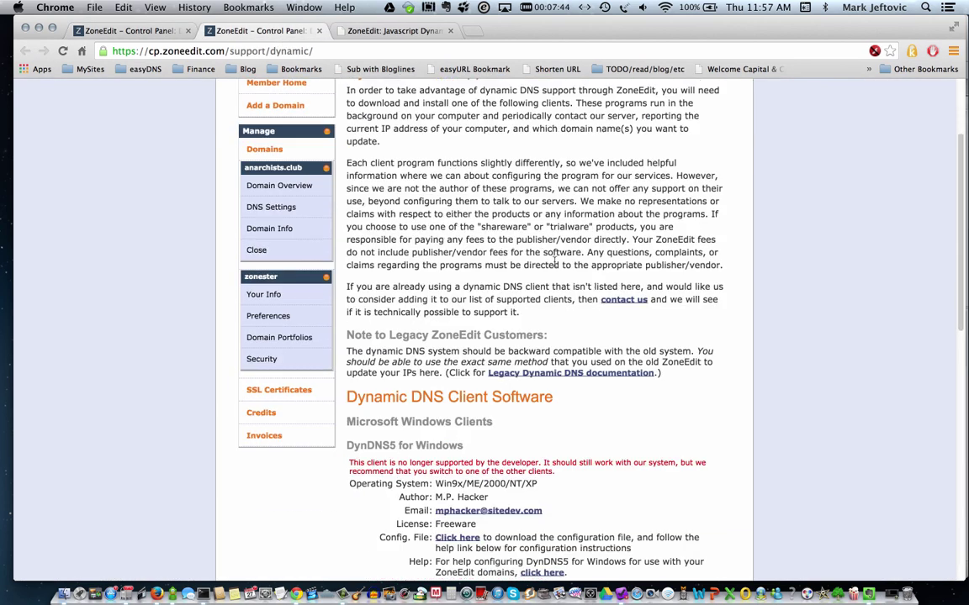
scroll(554, 266, down, 5)
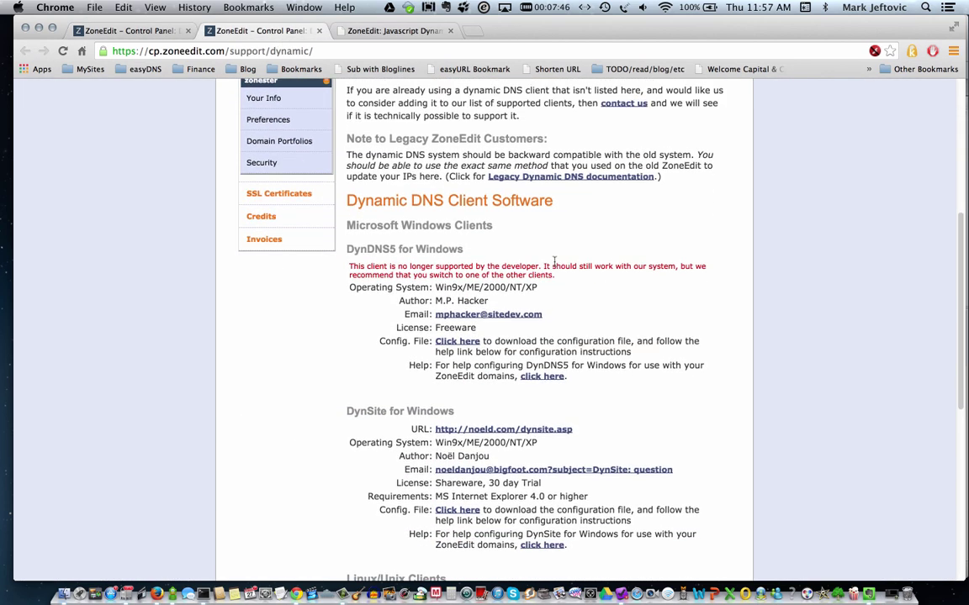
scroll(555, 266, down, 5)
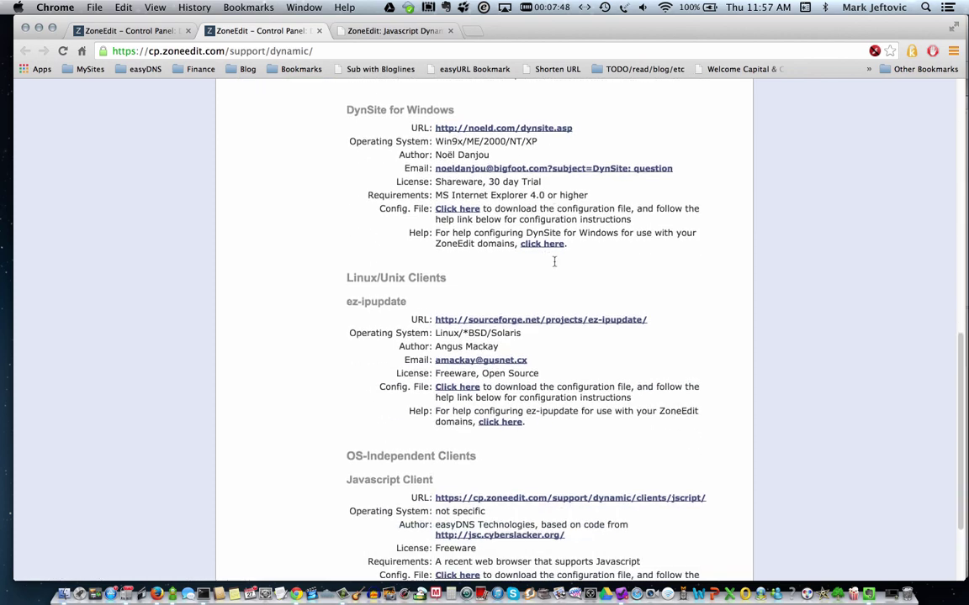
scroll(554, 266, up, 8)
scroll(554, 266, up, 10)
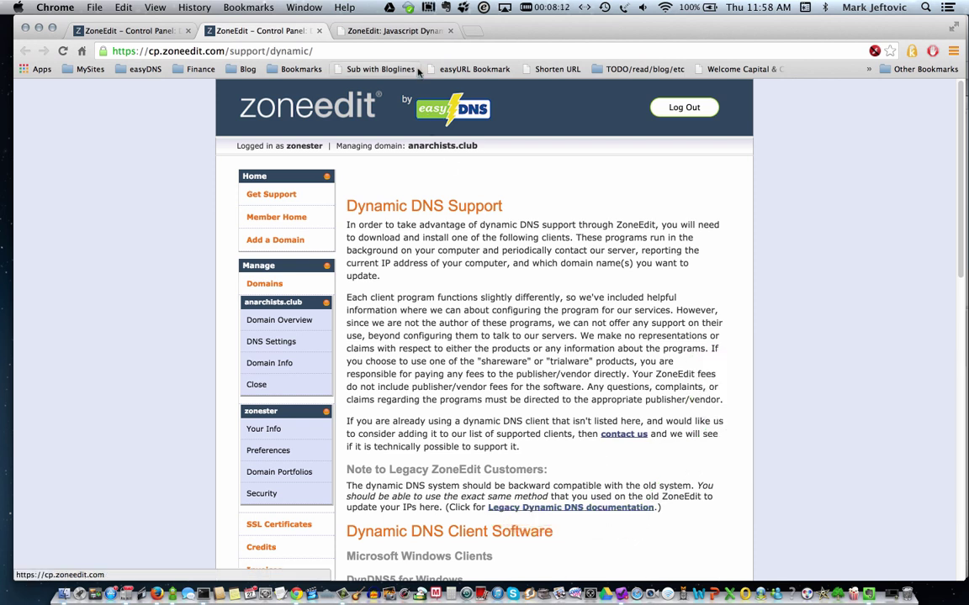
click(393, 31)
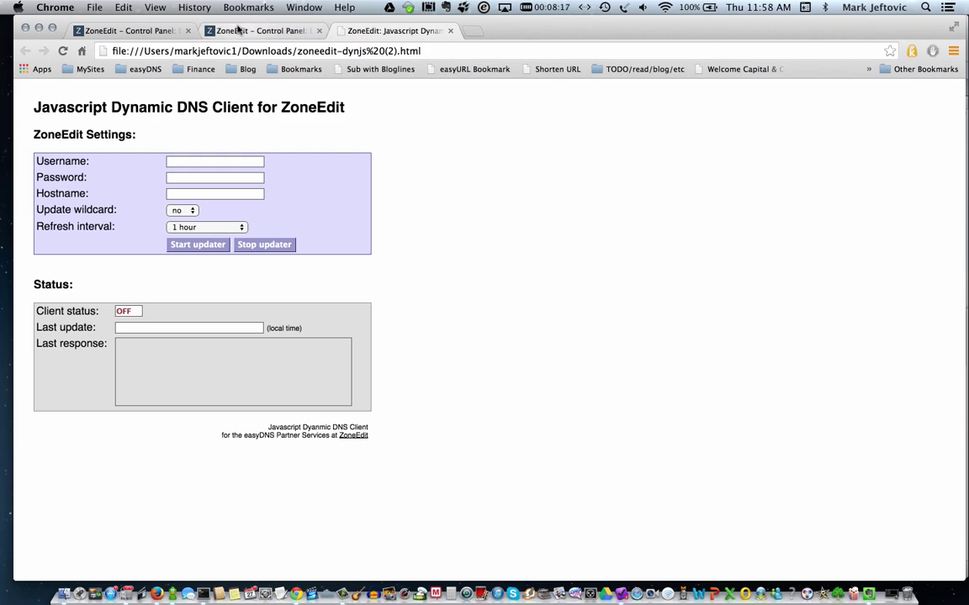
Step: Fill in the ZoneEdit username in the Javascript client and switch to the Dynamic Records page
click(239, 30)
scroll(386, 234, down, 10)
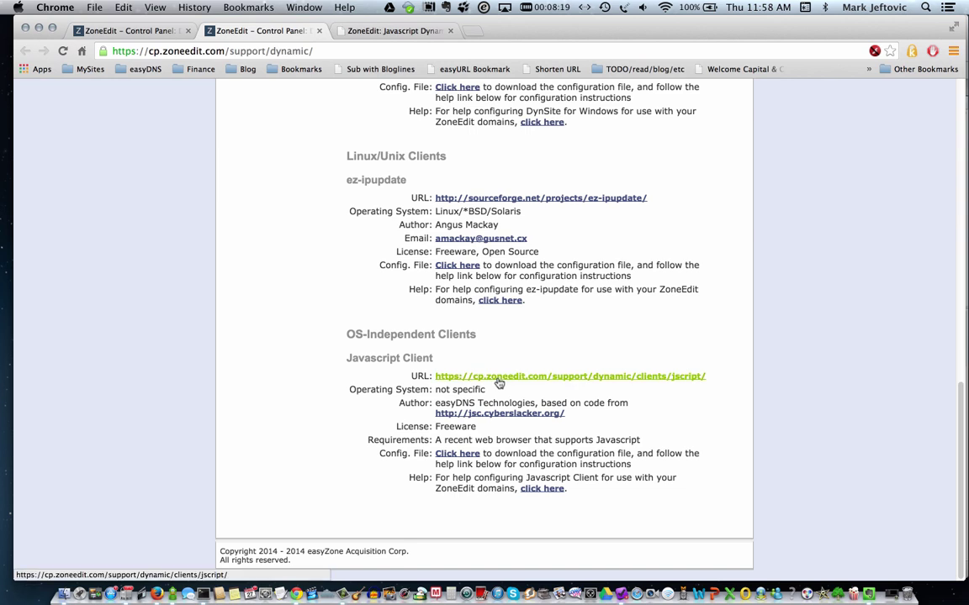
click(393, 30)
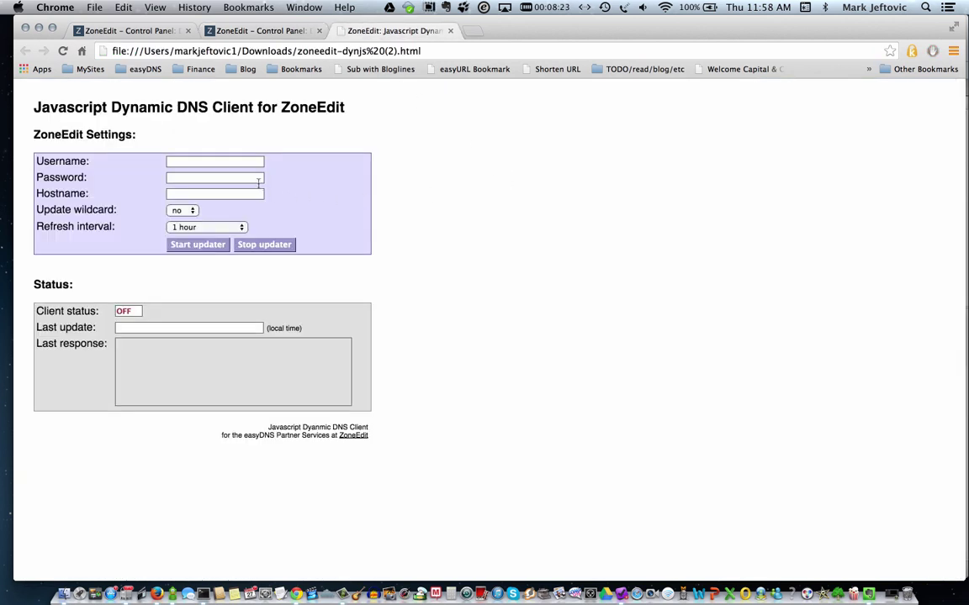
click(241, 164)
text(zo)
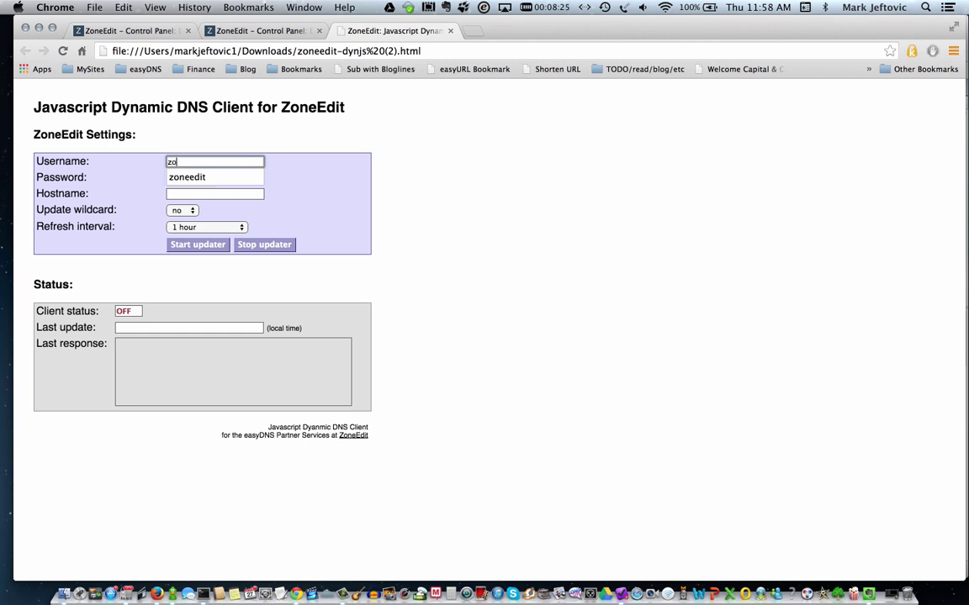
text(nester)
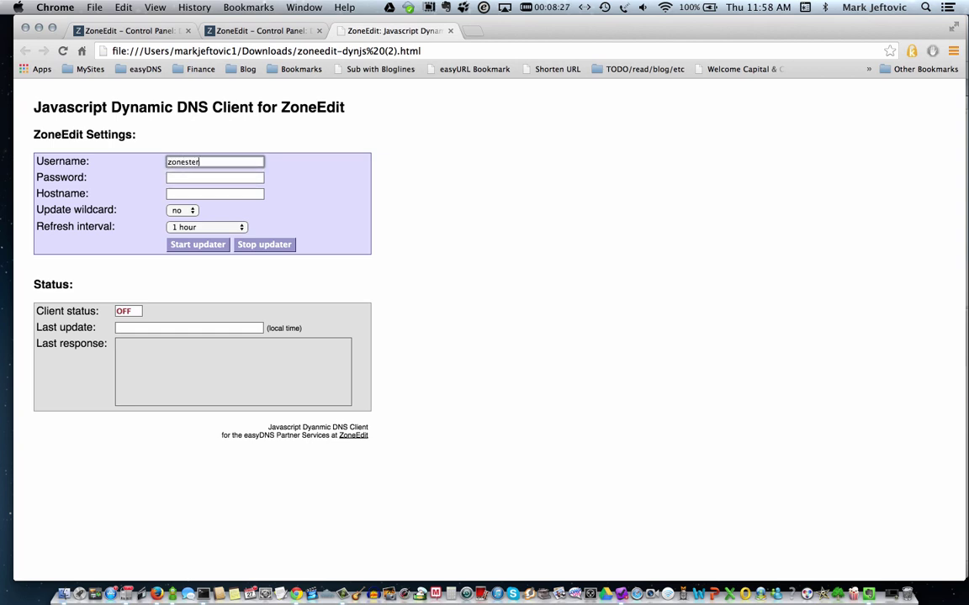
click(228, 179)
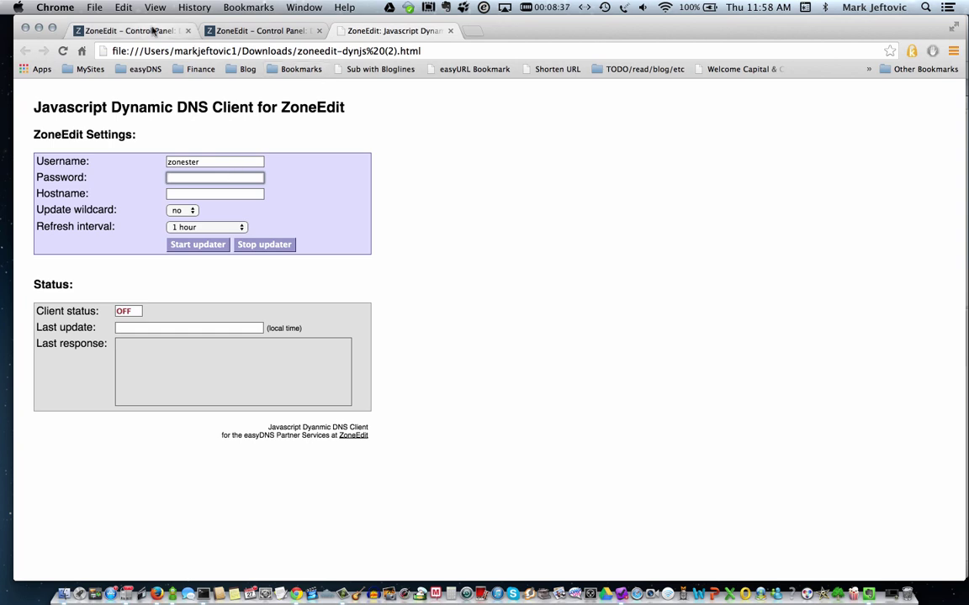
click(138, 30)
scroll(588, 294, down, 1)
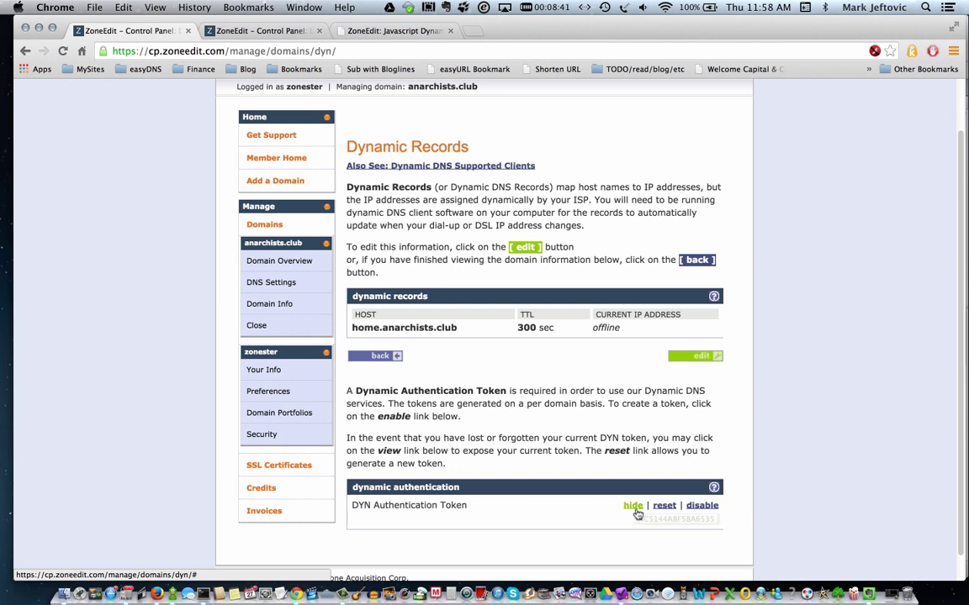
Step: Reveal the DYN authentication token, copy it, and paste it as the client's password
click(633, 507)
drag(639, 520, 755, 525)
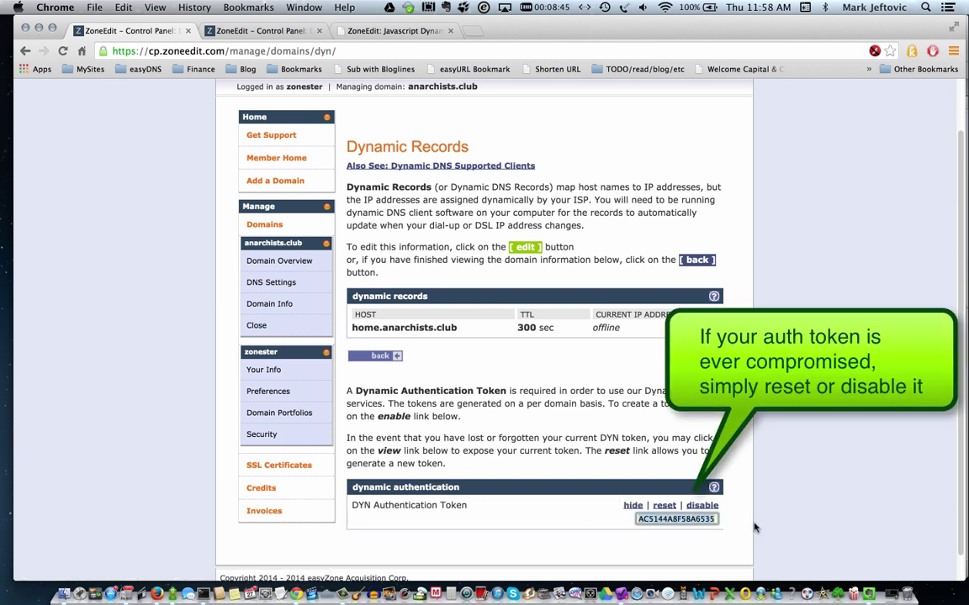
click(395, 31)
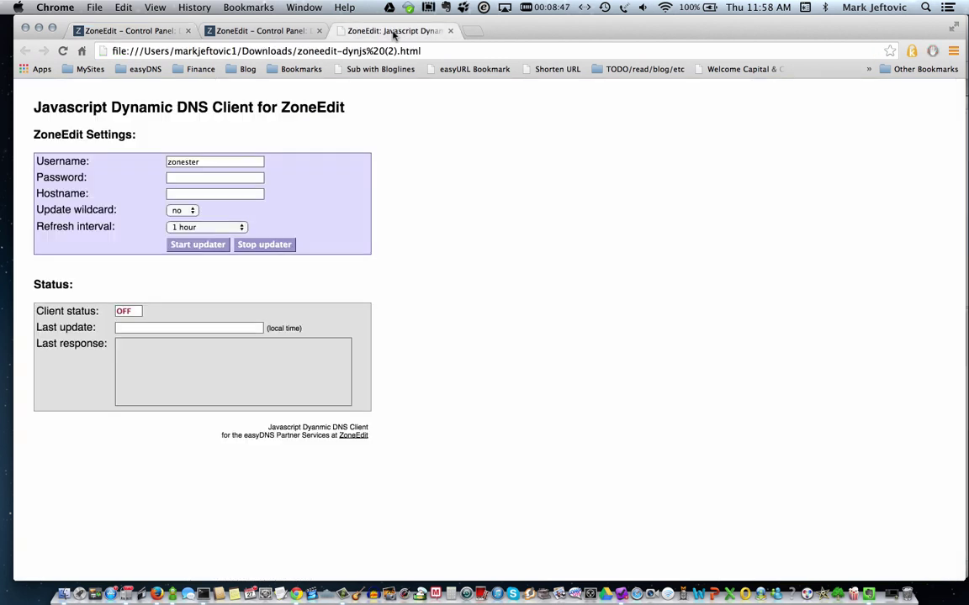
click(220, 176)
key(super+v)
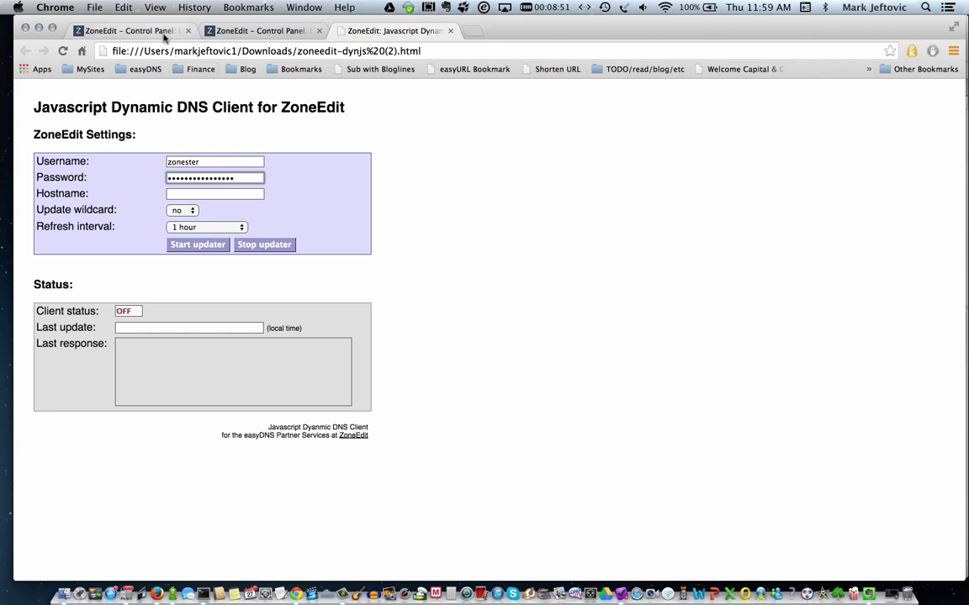
Step: Enter home.anarchists.club as the hostname in the Javascript client
click(164, 32)
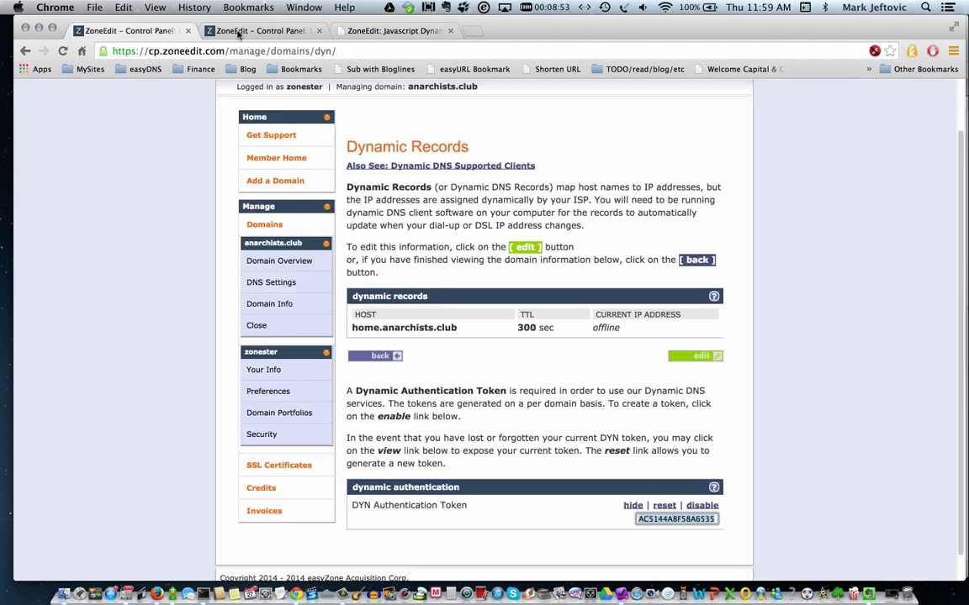
click(354, 31)
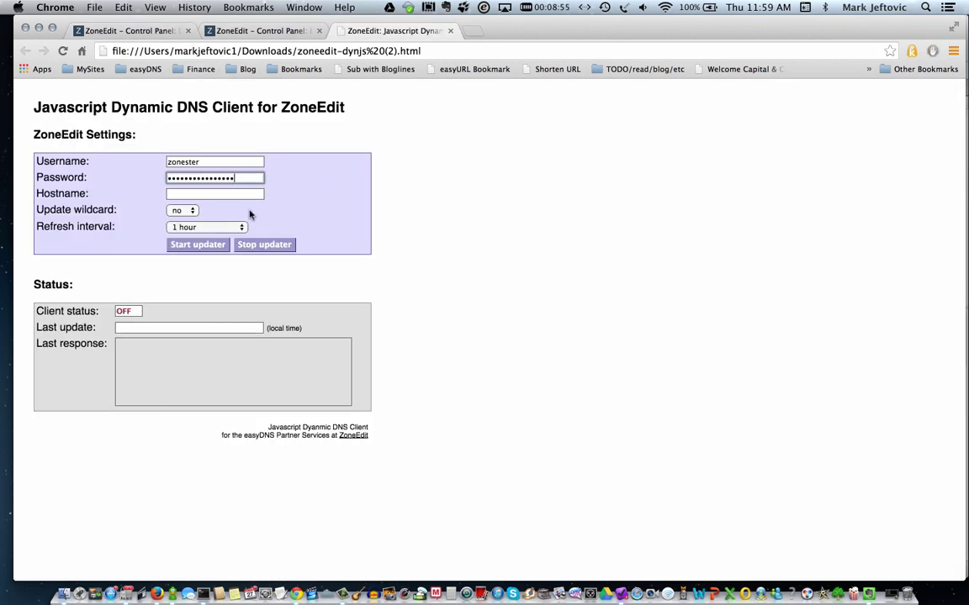
key(Tab)
text(home)
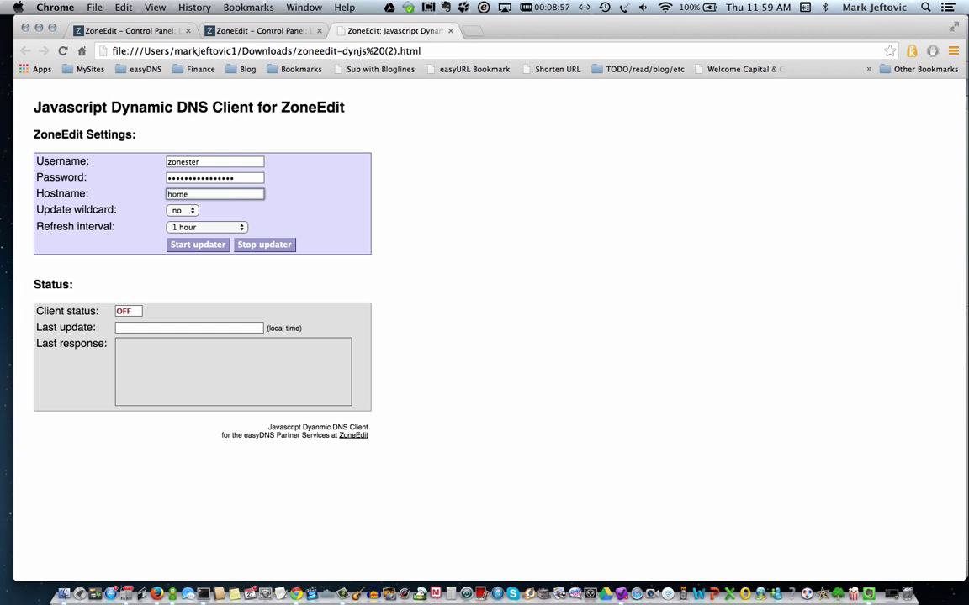
text(.anarchists.club)
Step: Start the updater at a 1-hour refresh and reload Dynamic Records to see 66.207.199.34
click(192, 227)
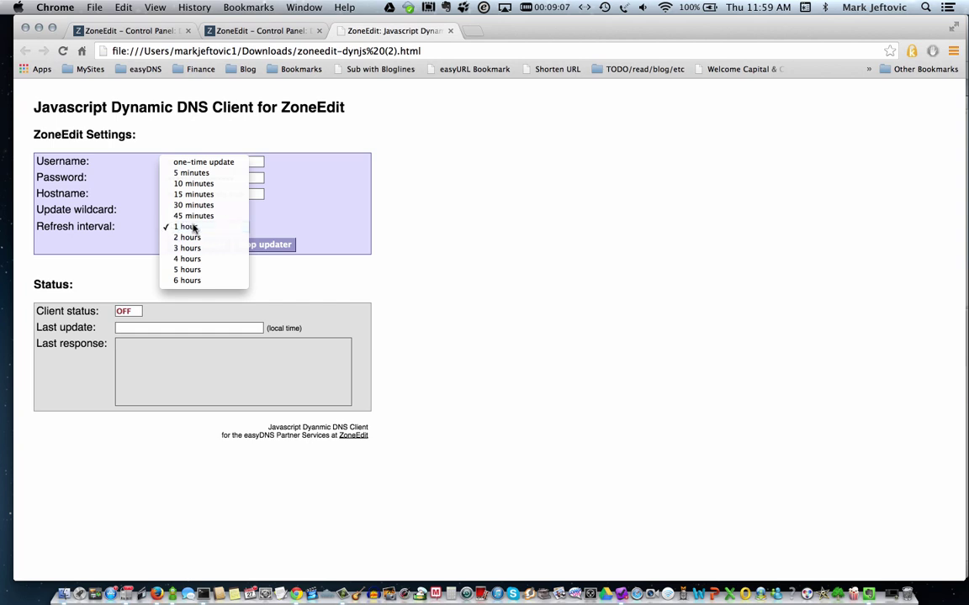
click(193, 227)
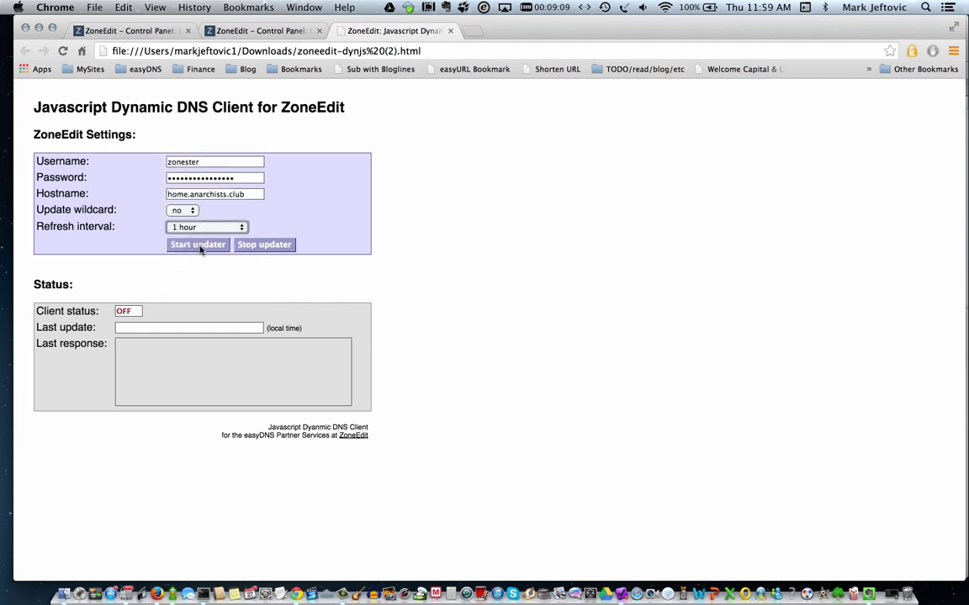
click(201, 245)
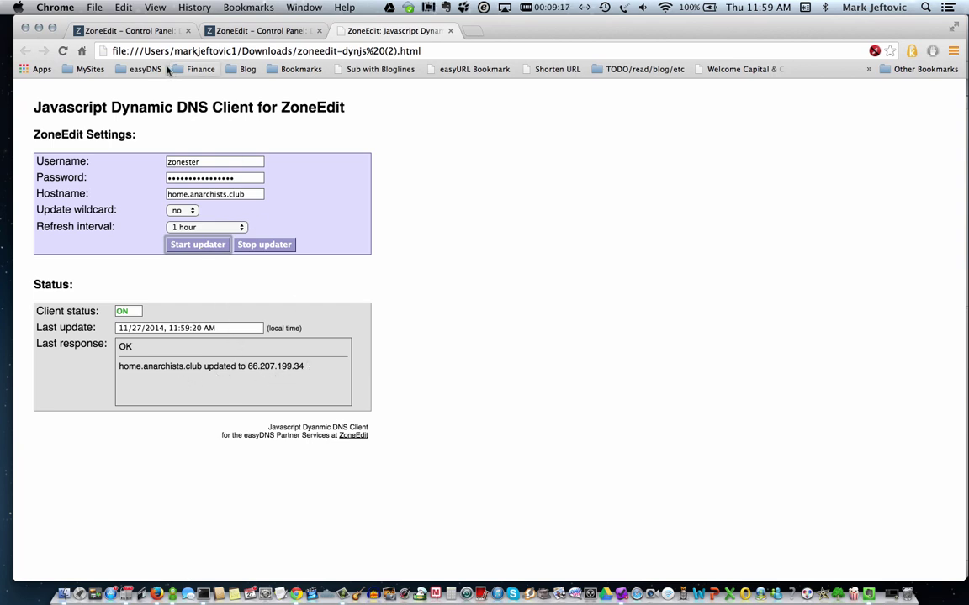
click(143, 35)
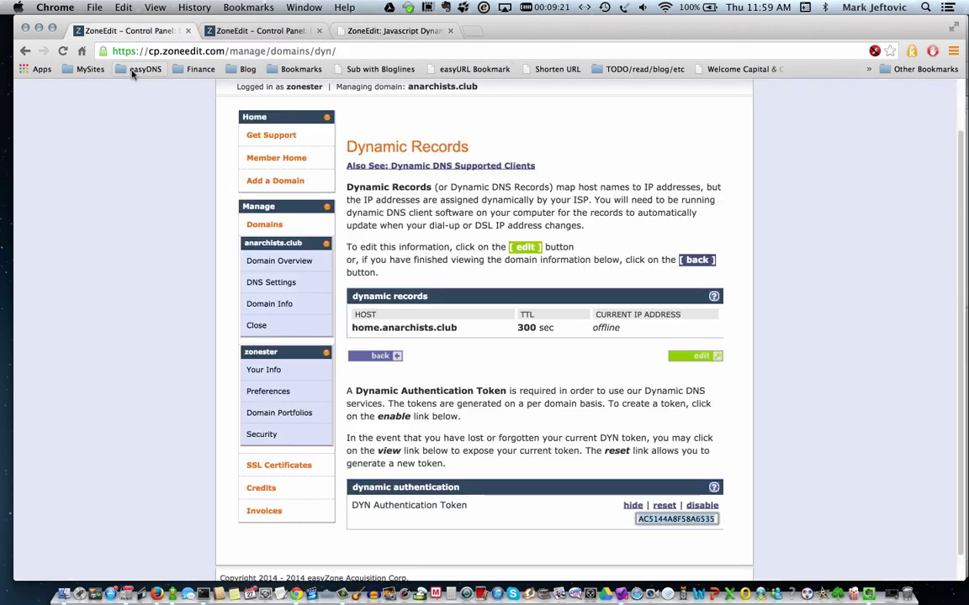
click(62, 50)
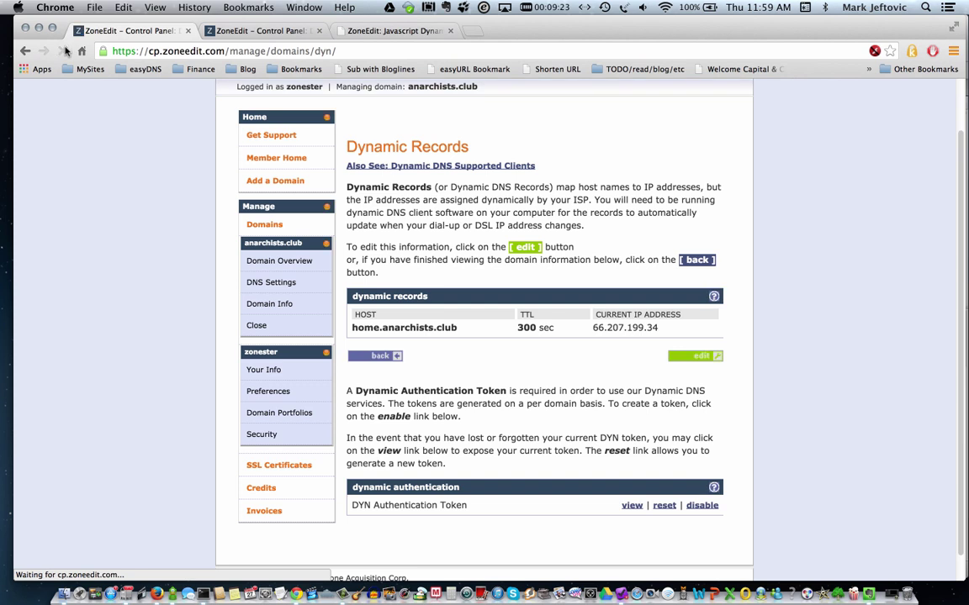